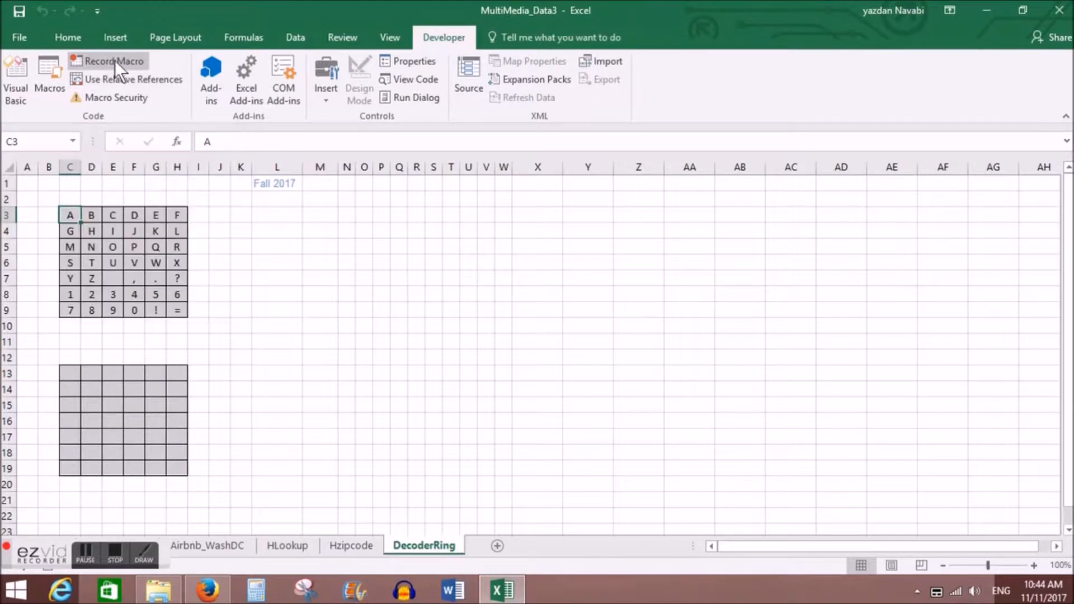
Step: Start recording a macro named CopyDown, stored in this workbook, with uppercase C as its shortcut letter
left_click(115, 59)
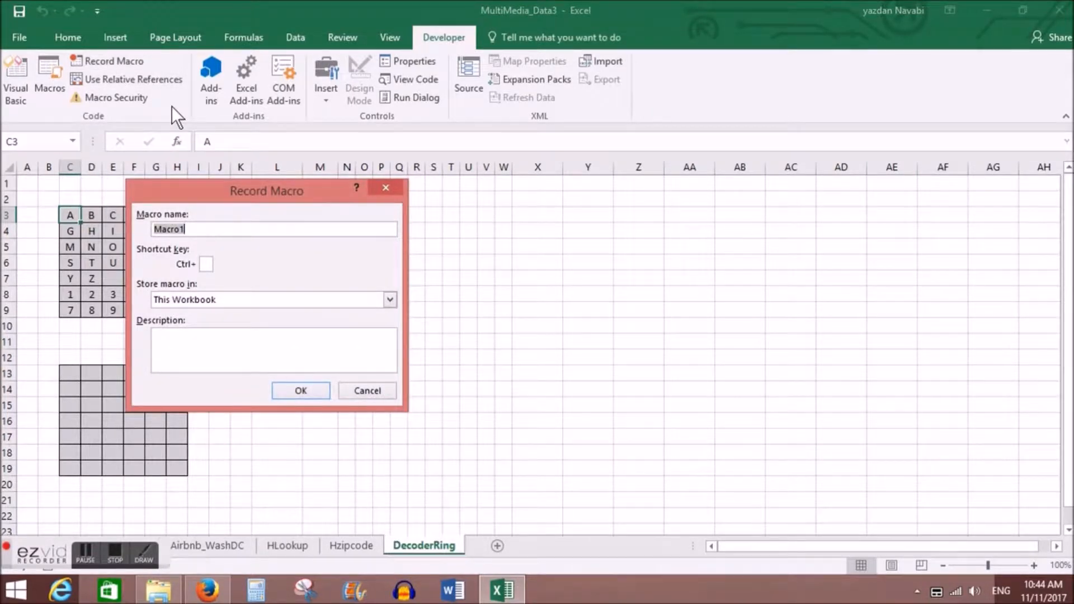
type("CopyDoown")
key("BackSpace")
key("BackSpace")
key("BackSpace")
type("wn")
left_click(205, 262)
type("C")
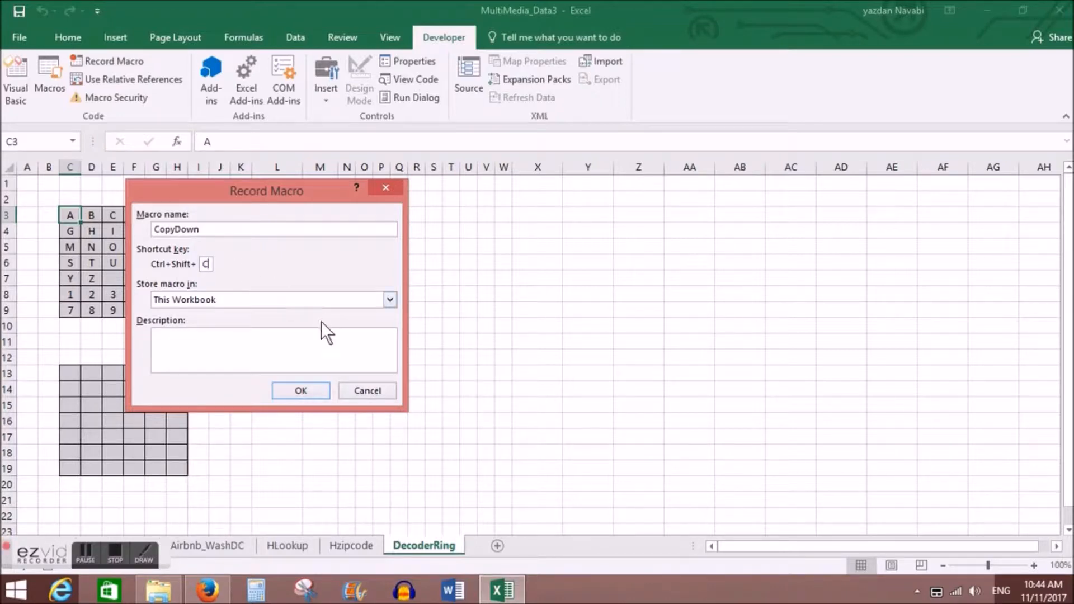
left_click(300, 388)
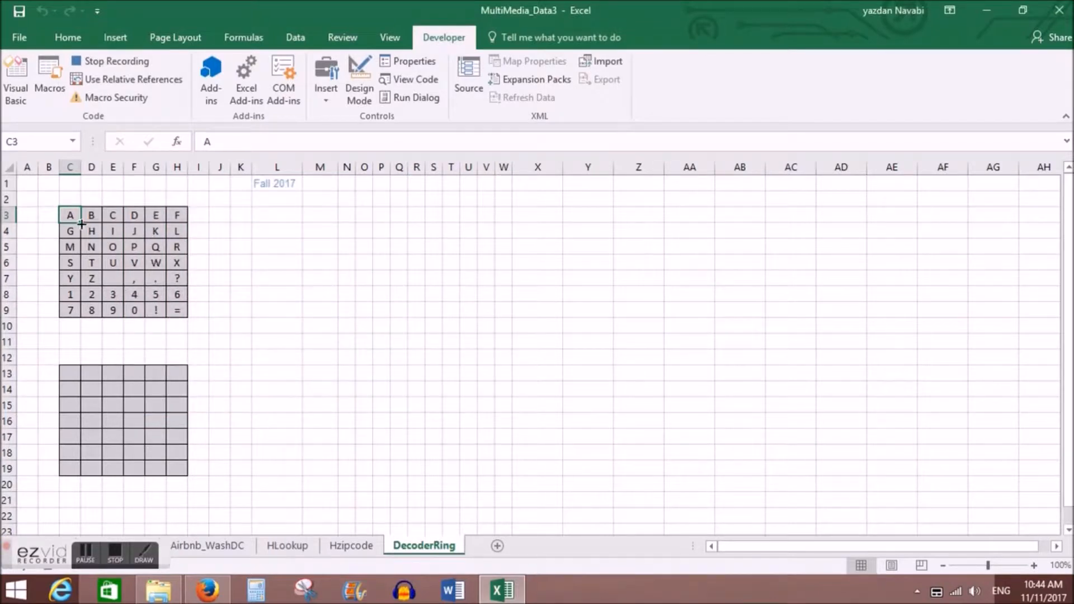
Step: Copy the character grid C3:H9 into the empty grid C13:H19 and stop recording the macro
left_click_drag(72, 215, 176, 309)
key("ctrl+c")
left_click_drag(73, 374, 180, 469)
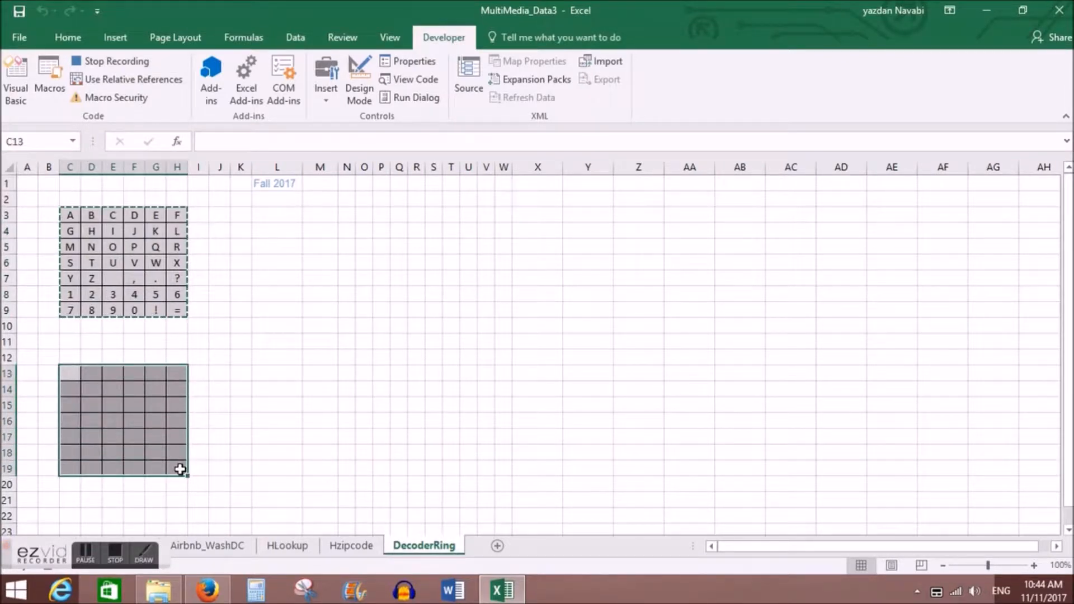
key("ctrl+v")
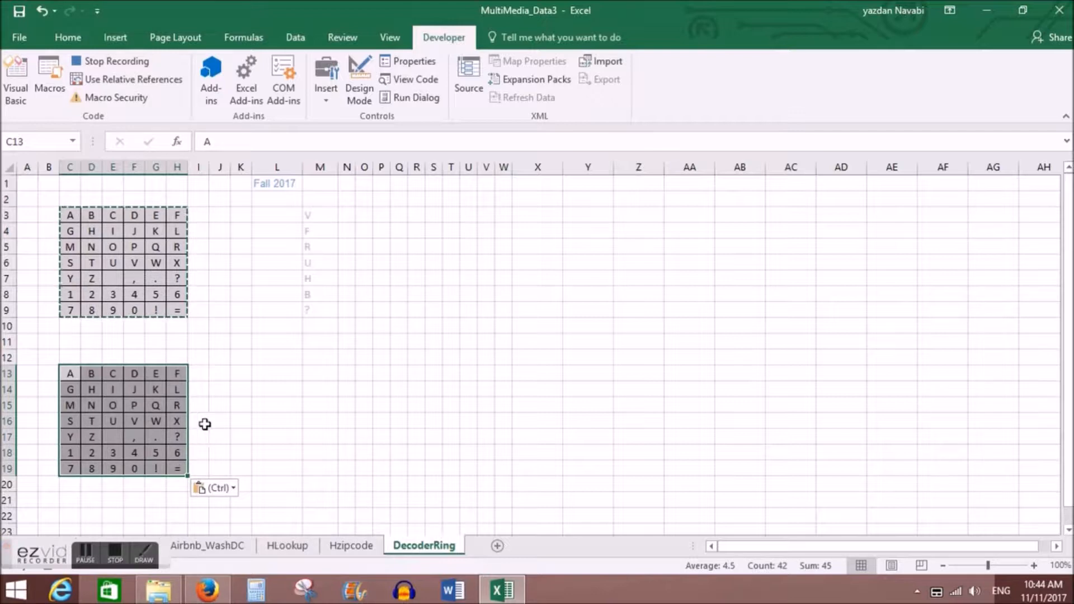
left_click(129, 59)
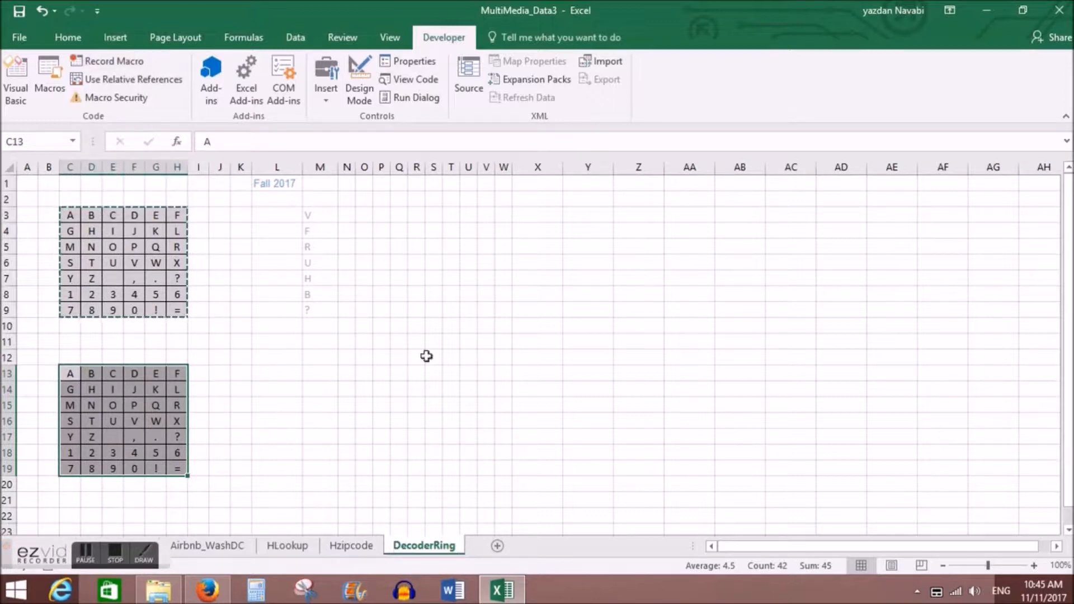
Step: Undo the paste into the lower grid and start recording a macro named ShiftRight with uppercase S as its shortcut letter
left_click(38, 11)
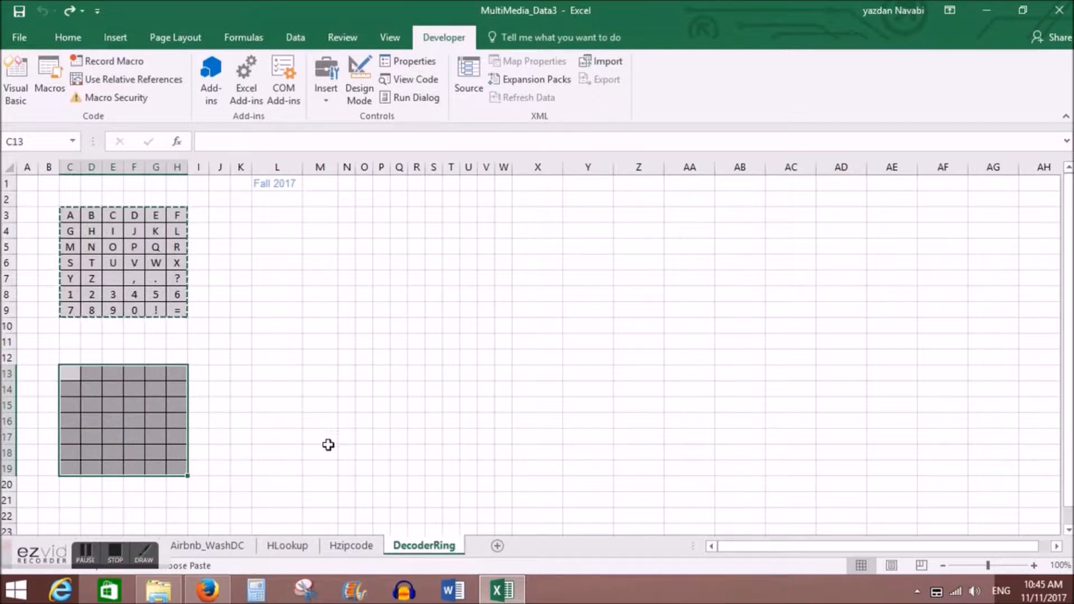
left_click(213, 388)
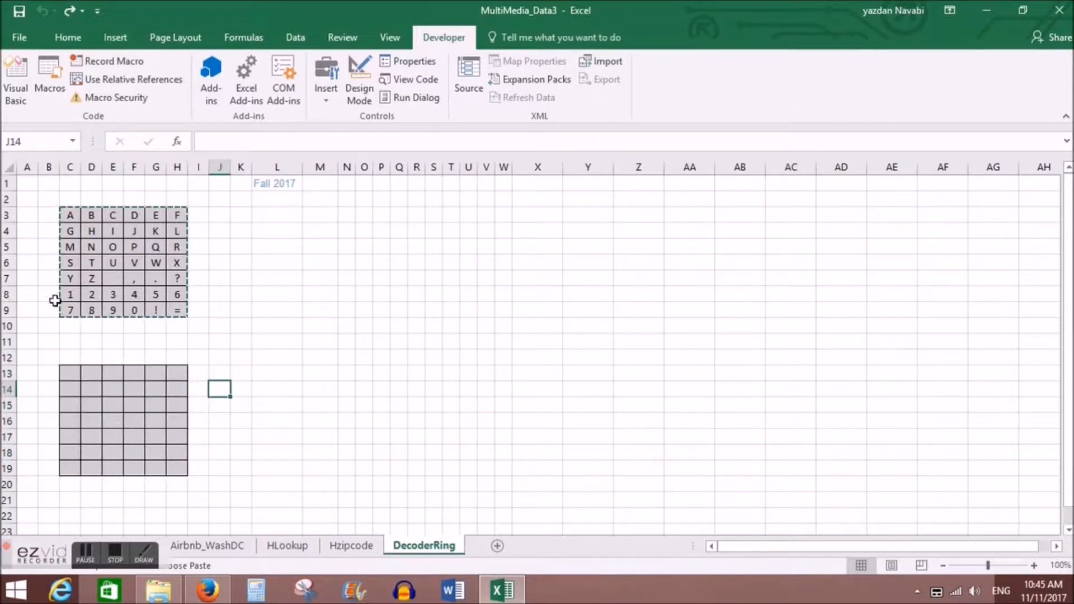
left_click(115, 59)
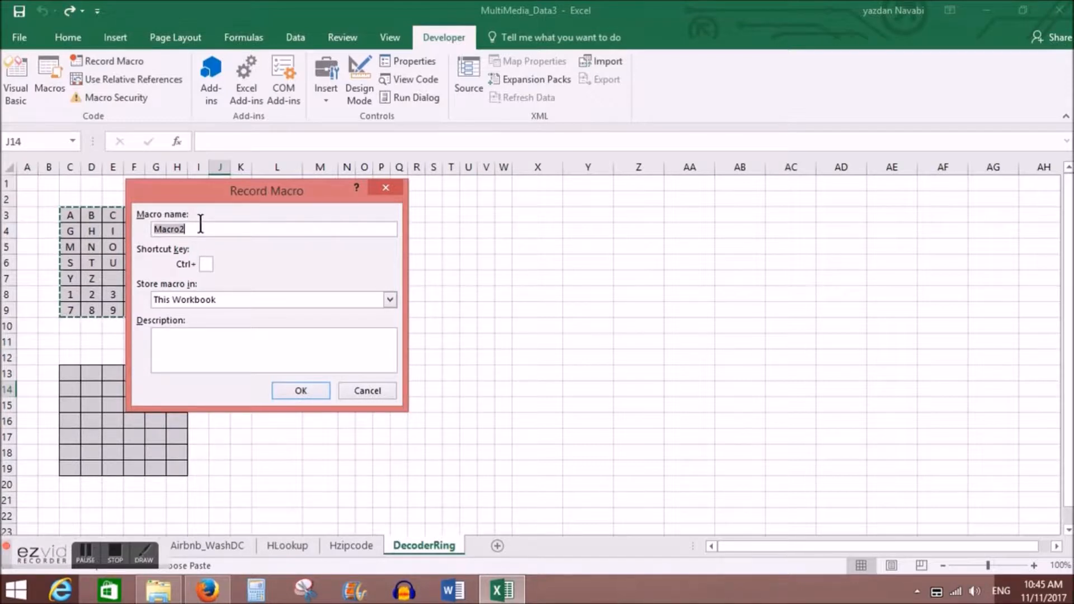
type("ShiftRight")
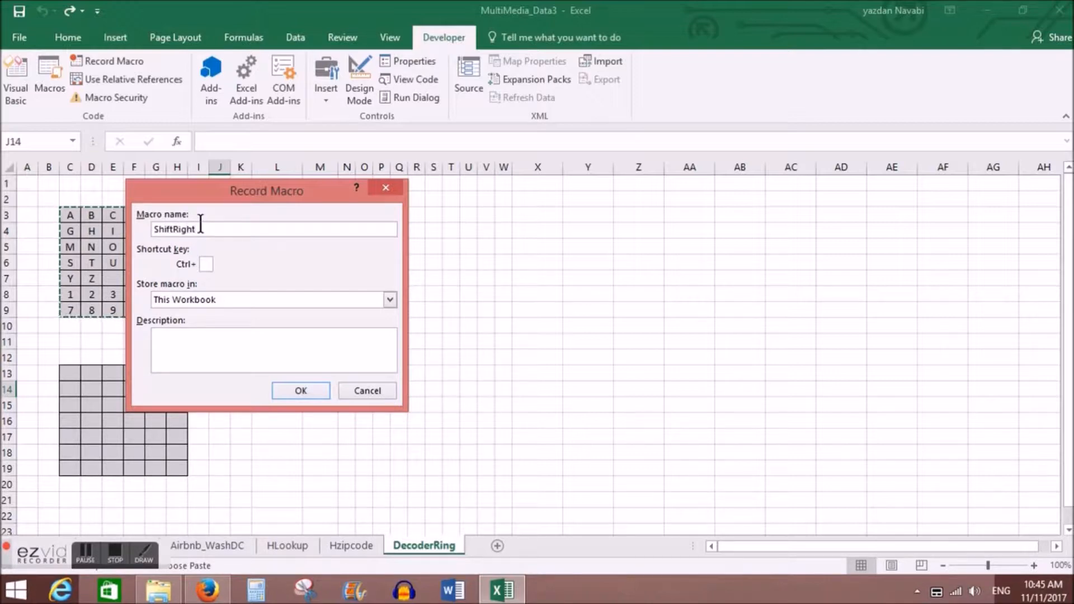
left_click(206, 263)
type("S")
left_click(302, 390)
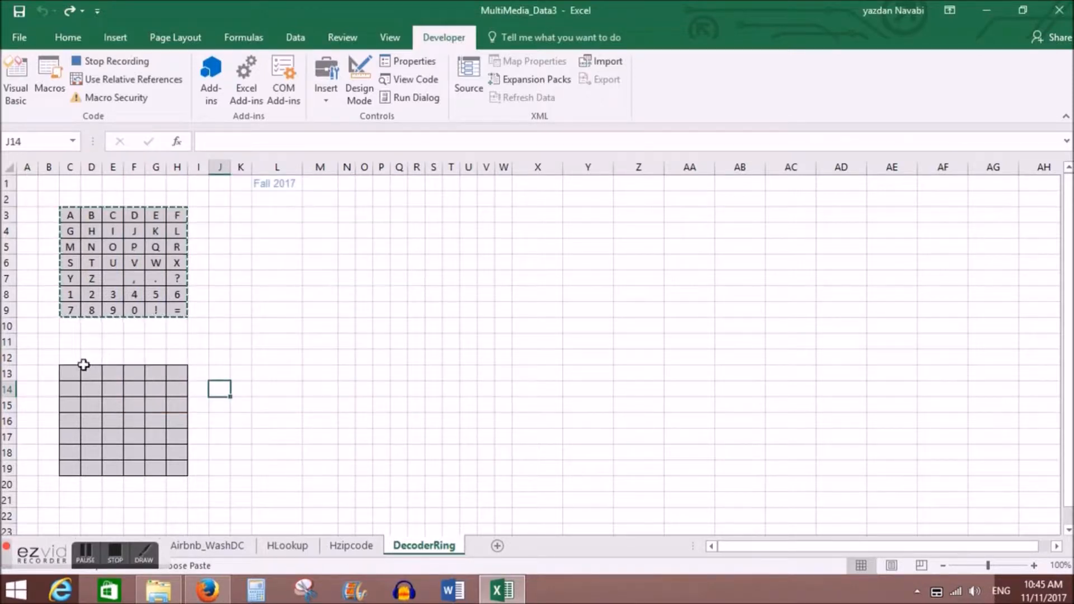
Step: Copy C13:C19 and insert the copied cells at D13:D19, shifting the rest of the lower grid right
left_click_drag(73, 371, 73, 468)
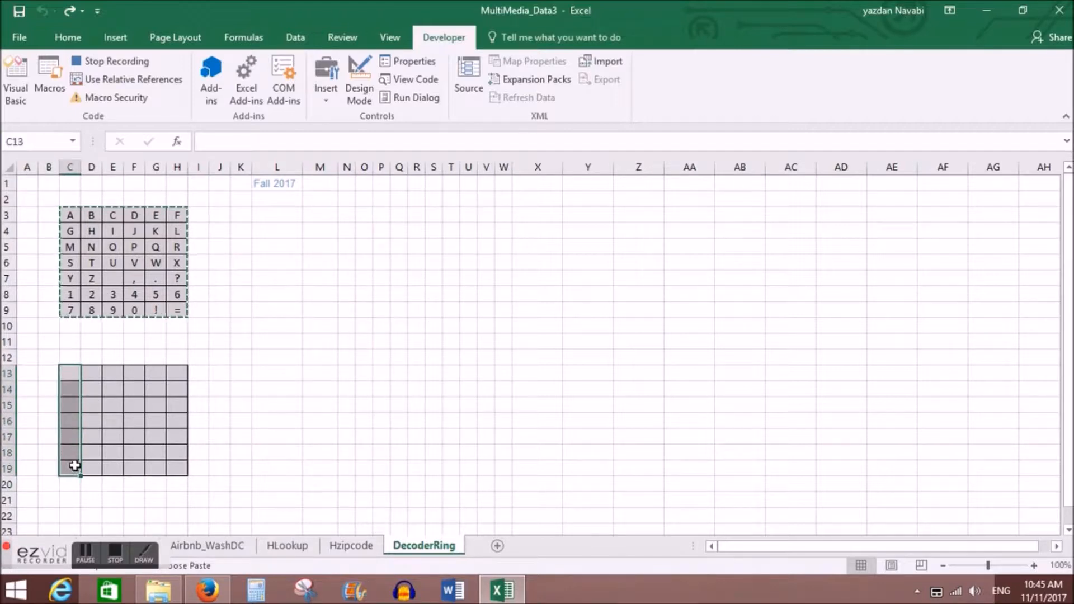
key("ctrl+c")
left_click_drag(93, 374, 88, 469)
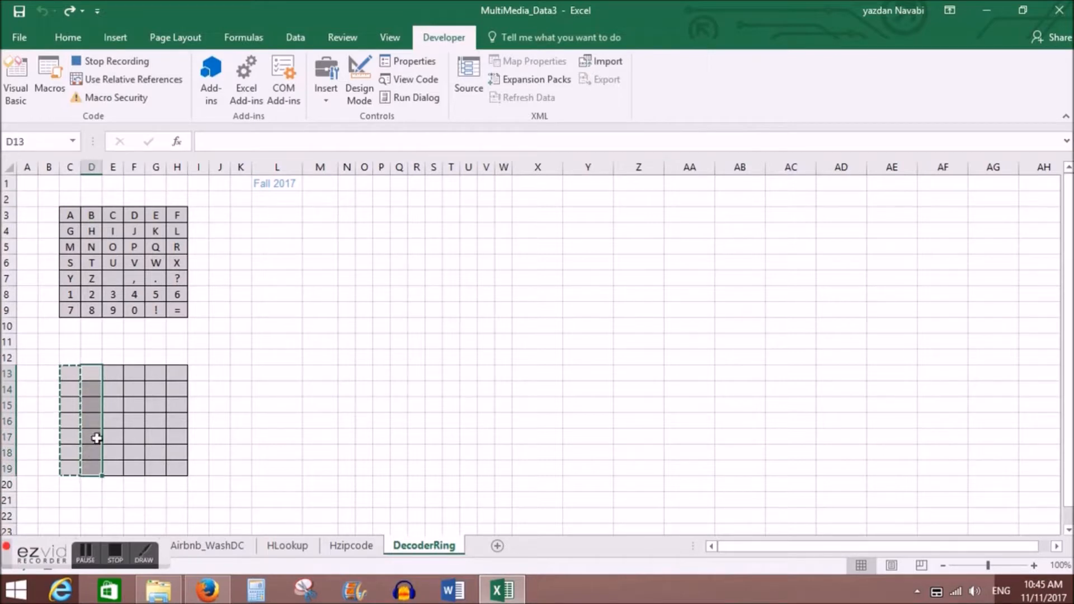
right_click(88, 375)
left_click(193, 149)
left_click(176, 174)
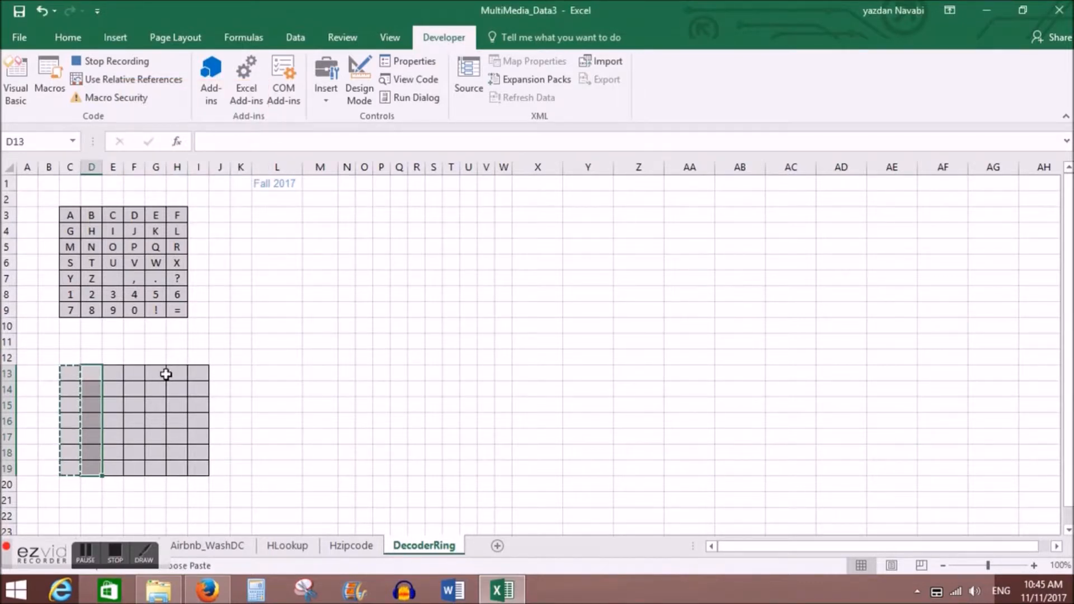
Step: Move the overflow cells I13 to I18 one at a time into column C one row lower, filling C14 to C19
left_click(196, 372)
left_click_drag(199, 381, 68, 388)
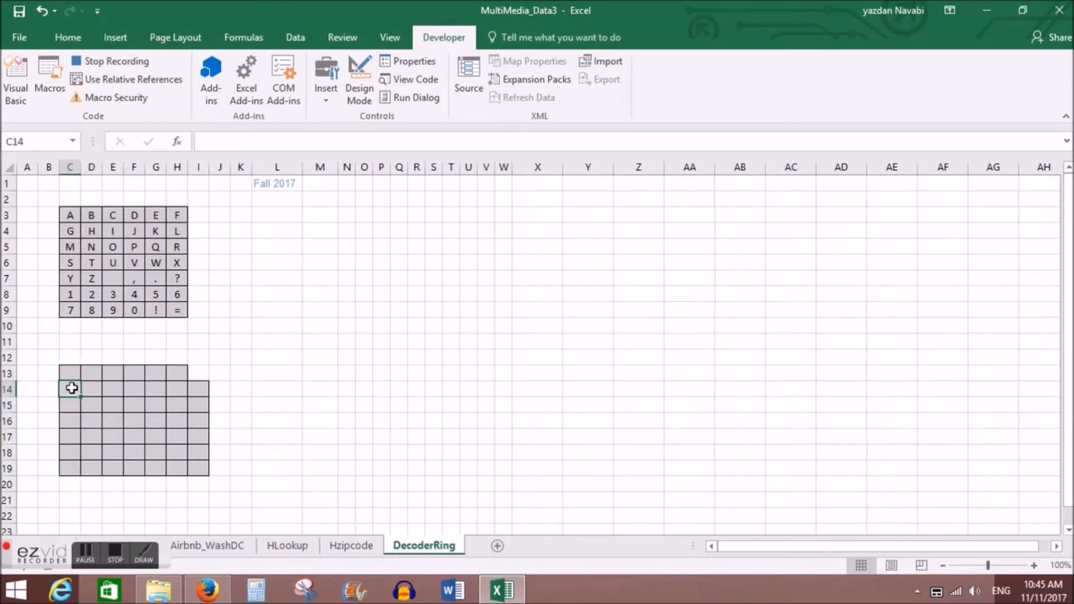
left_click(196, 390)
left_click_drag(199, 397, 74, 407)
left_click(198, 410)
left_click_drag(199, 413, 74, 421)
left_click(198, 420)
left_click_drag(198, 429, 71, 435)
left_click(198, 437)
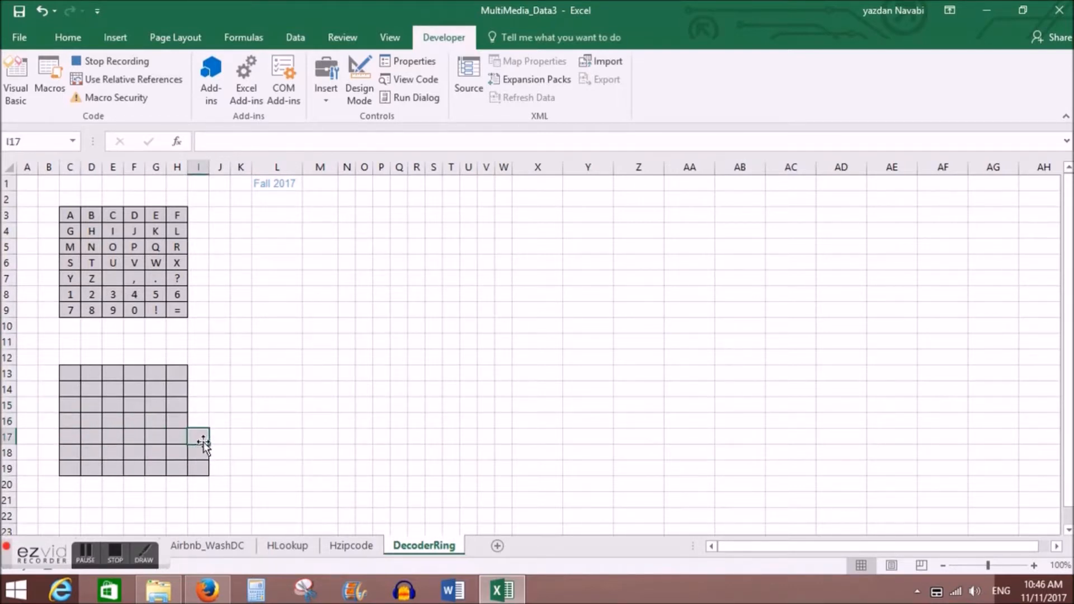
left_click_drag(199, 445, 72, 453)
left_click(199, 453)
left_click_drag(199, 459, 72, 479)
Step: Move the last overflow cell I19 into C13 and stop recording the macro
left_click(198, 471)
left_click_drag(199, 478, 75, 374)
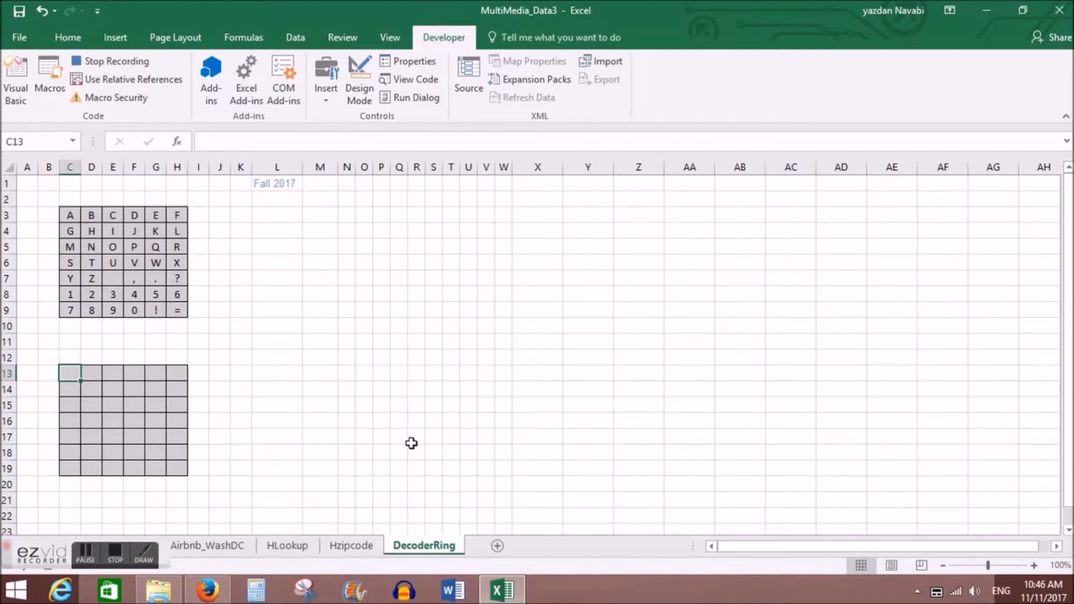
left_click(109, 62)
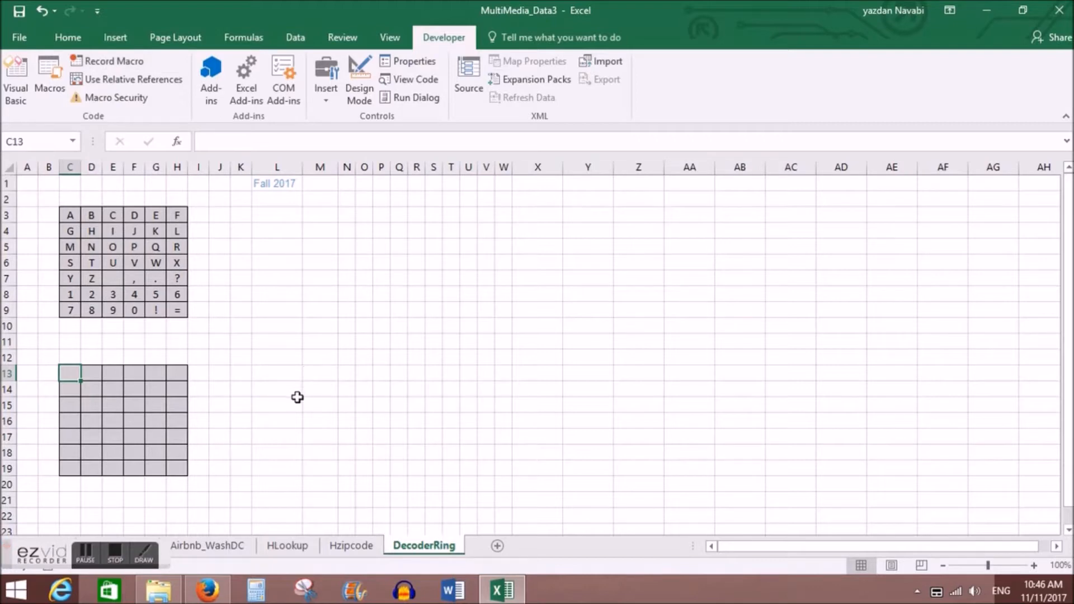
Step: Run the CopyDown macro once to fill the lower grid, and run ShiftRight three times on it
key("ctrl+d")
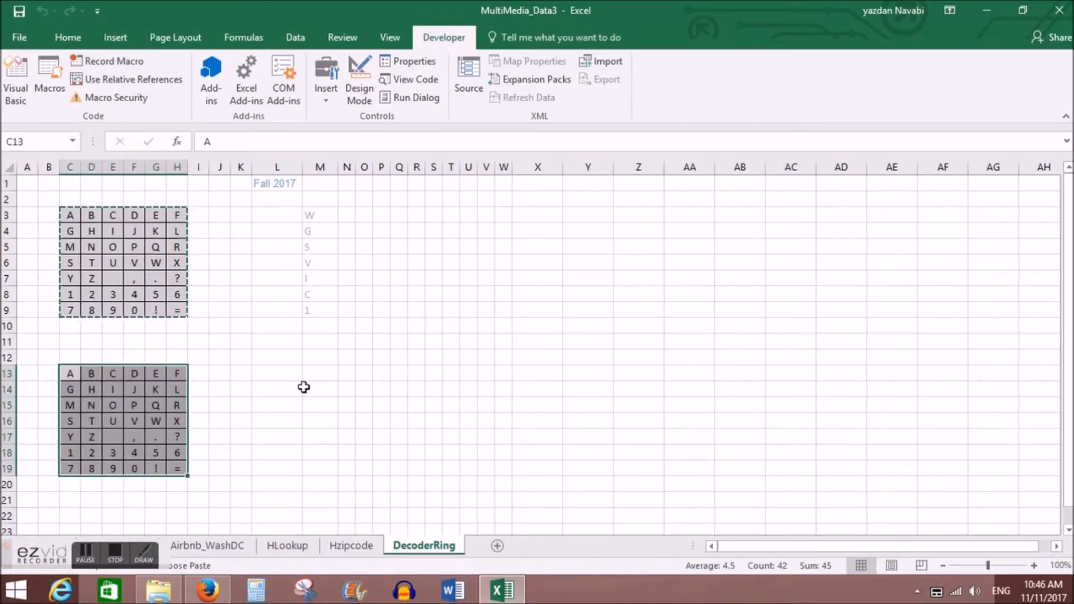
key("ctrl+r")
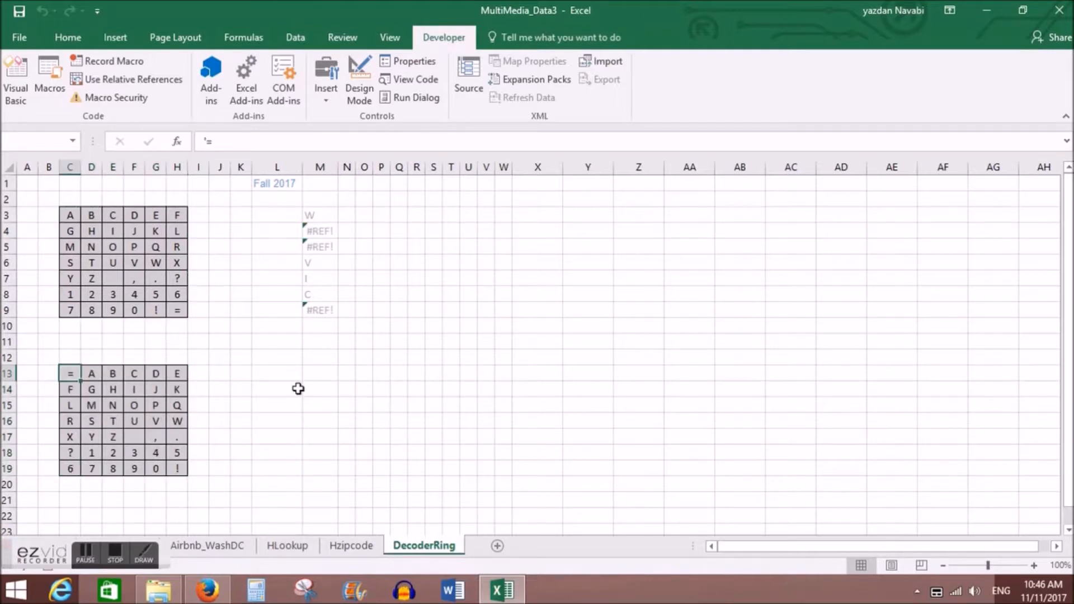
key("ctrl+r")
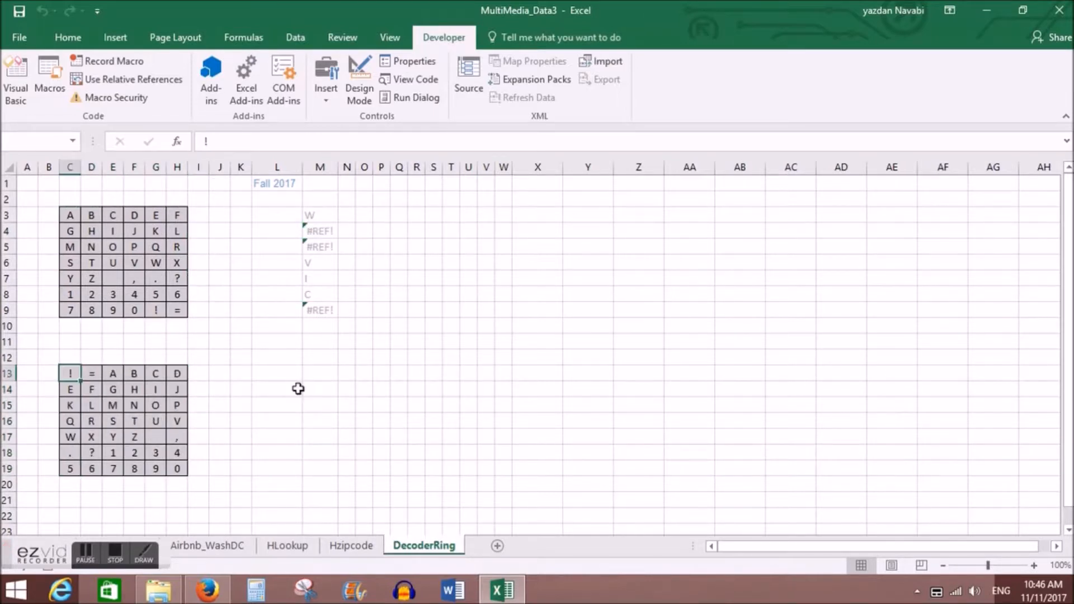
key("ctrl+r")
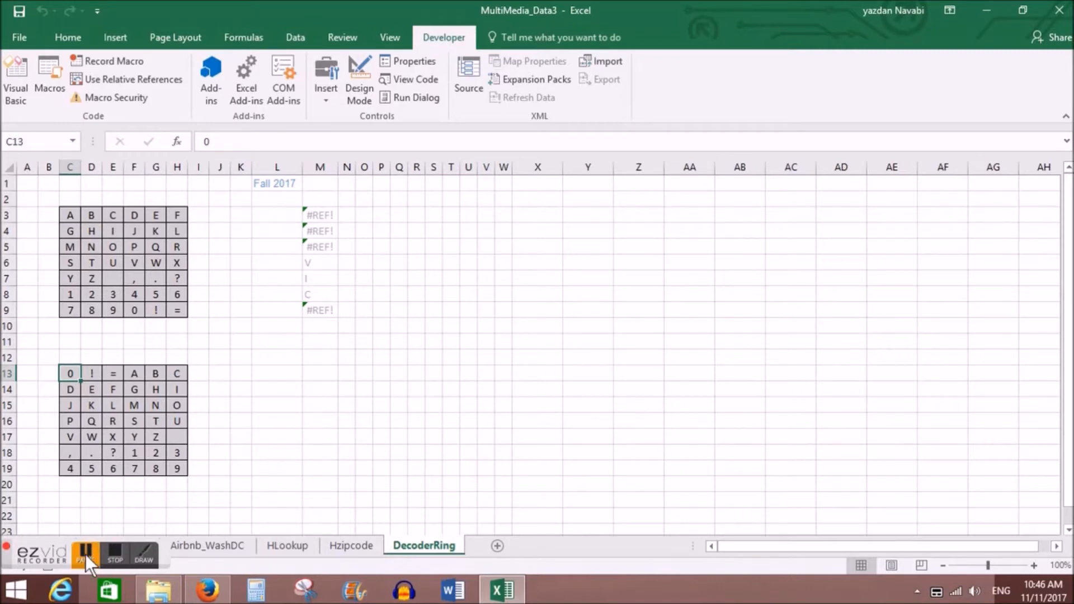
Step: Check the list of macros in all open workbooks for CopyDown and ShiftRight, and close it without running any
left_click(85, 555)
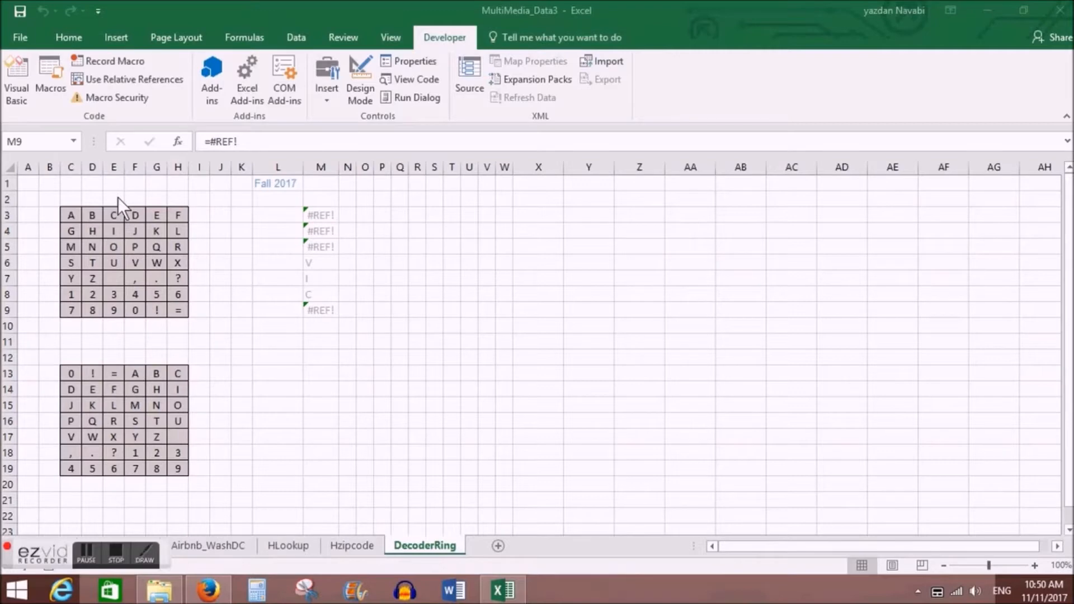
left_click(45, 108)
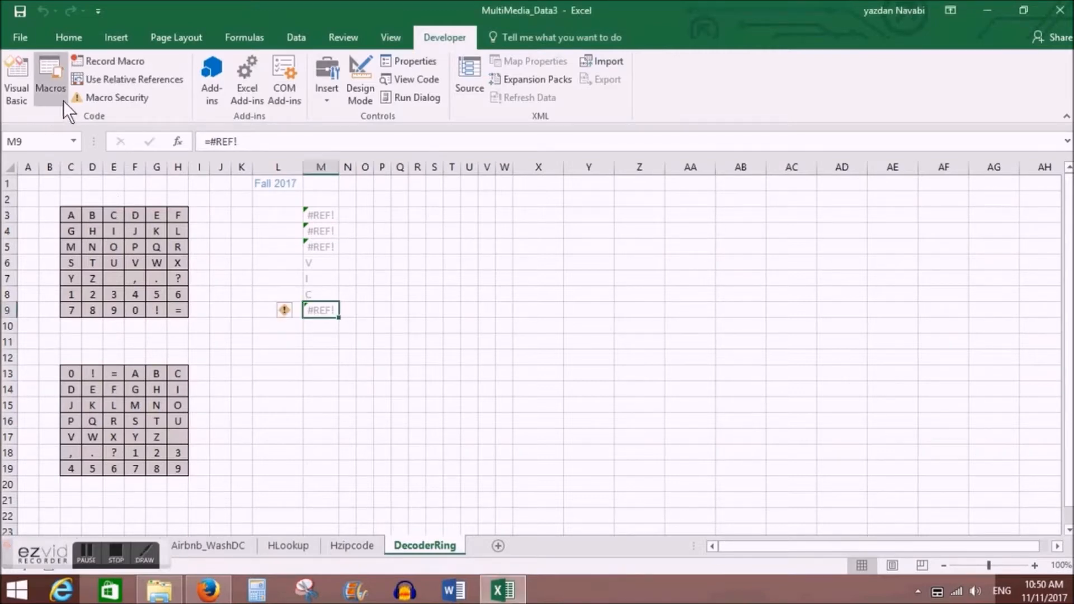
left_click(50, 63)
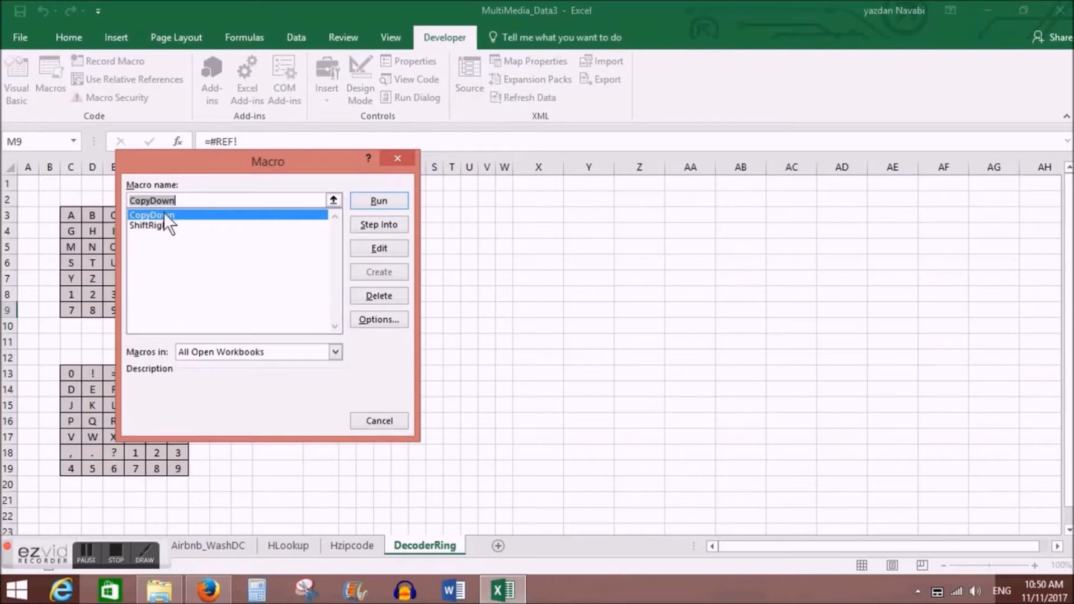
left_click(158, 225)
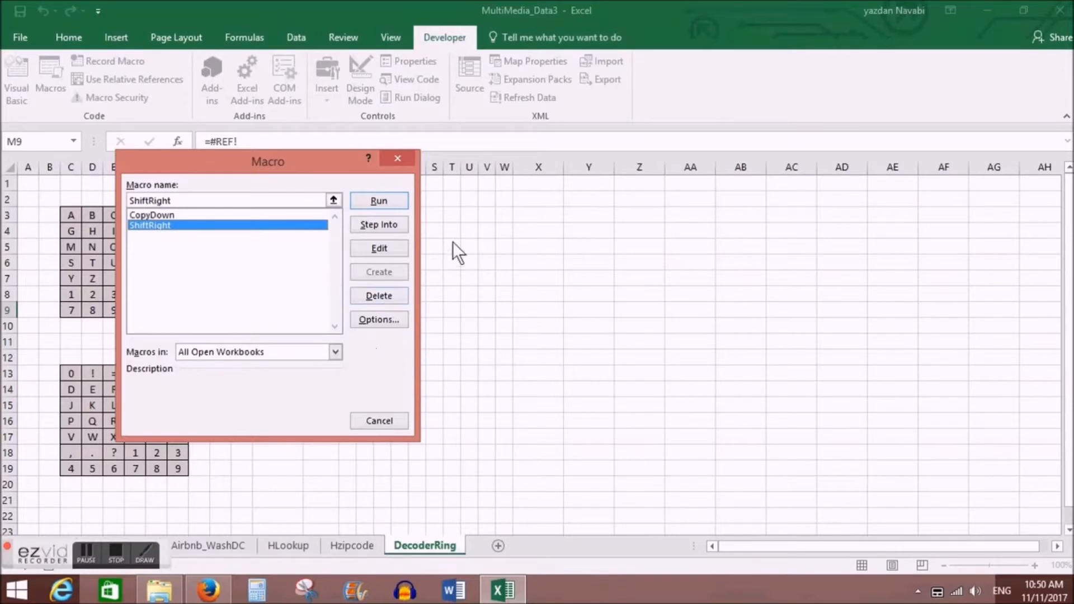
left_click(398, 158)
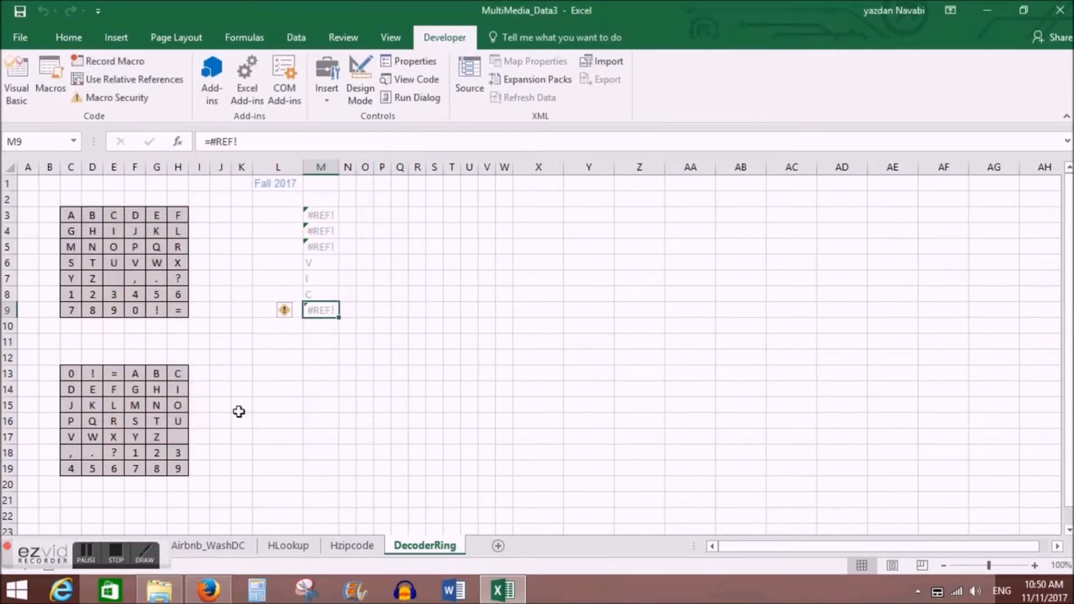
left_click(115, 552)
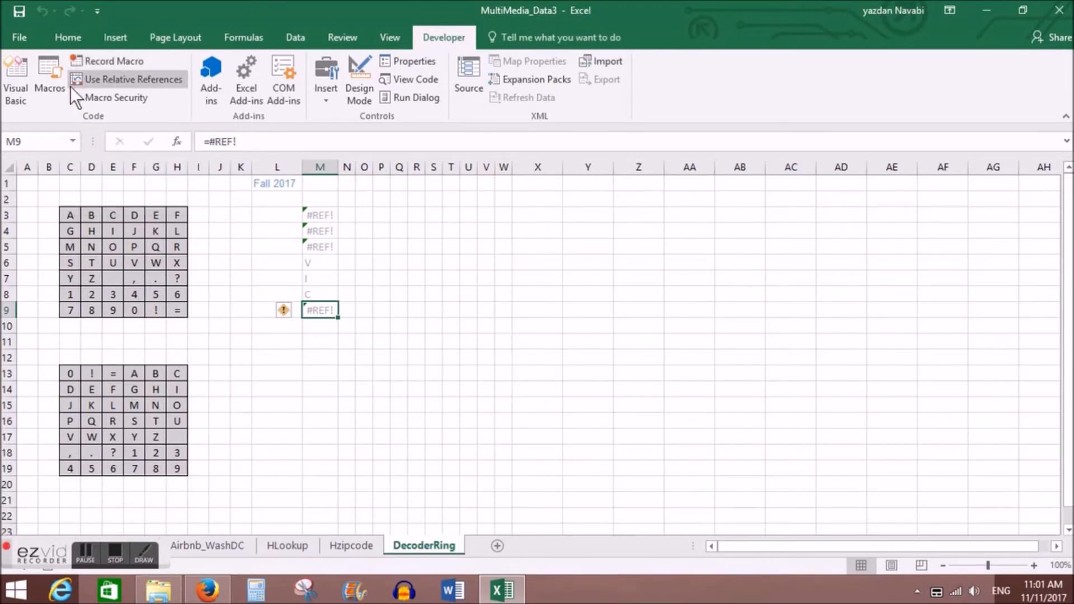
left_click(56, 73)
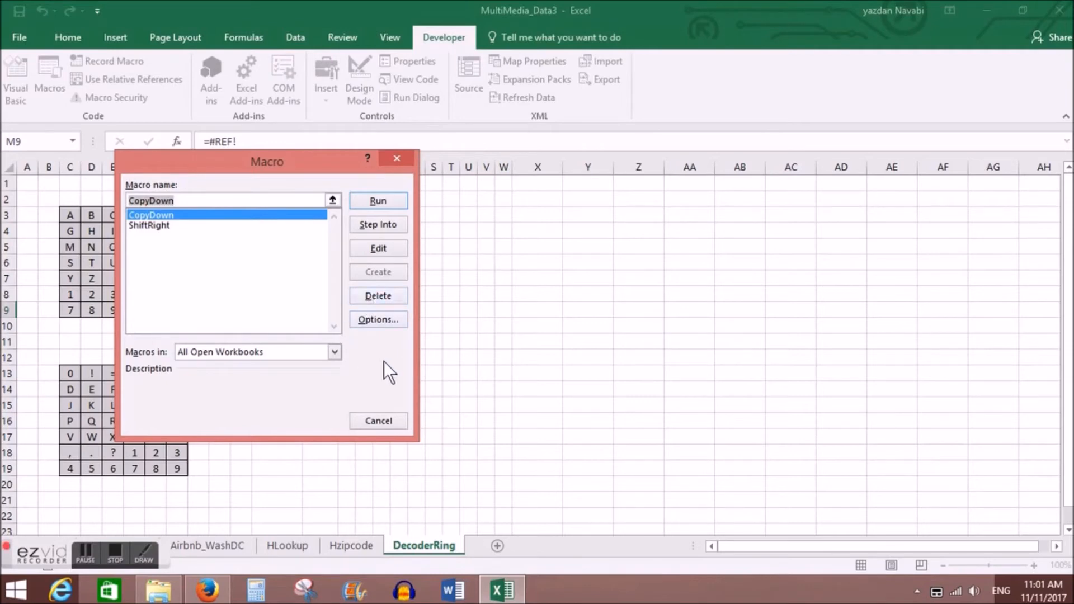
left_click(396, 159)
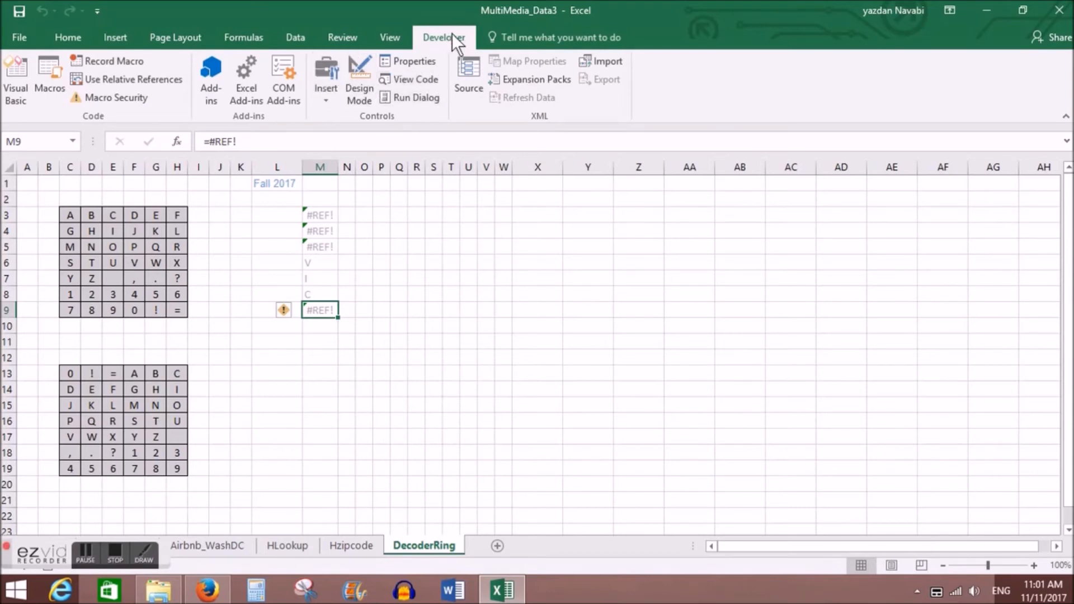
Step: View the general options of Excel and close the options without changing anything
left_click(22, 35)
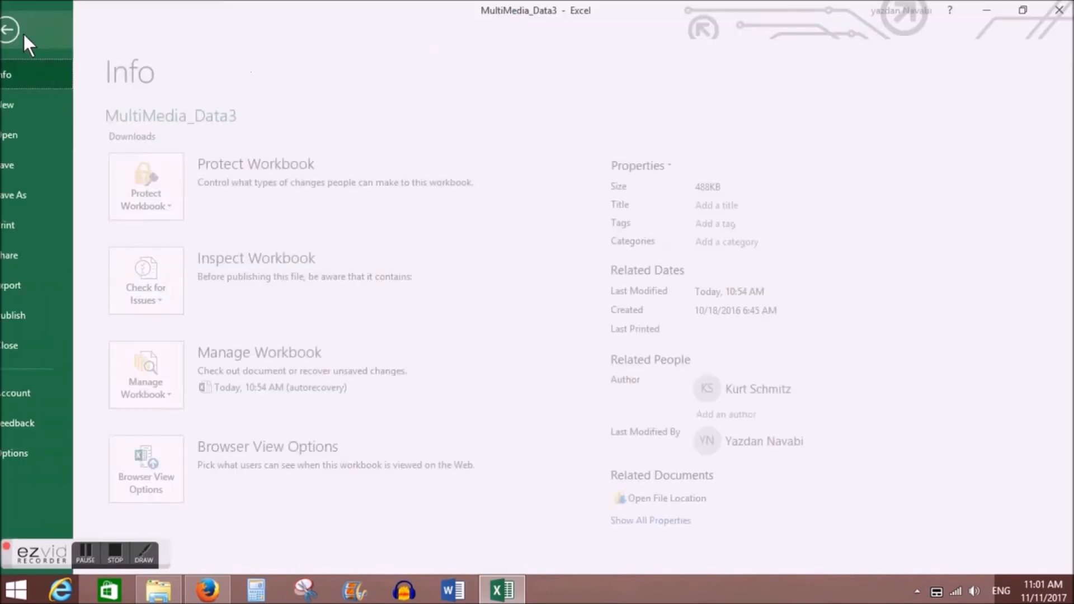
left_click(39, 451)
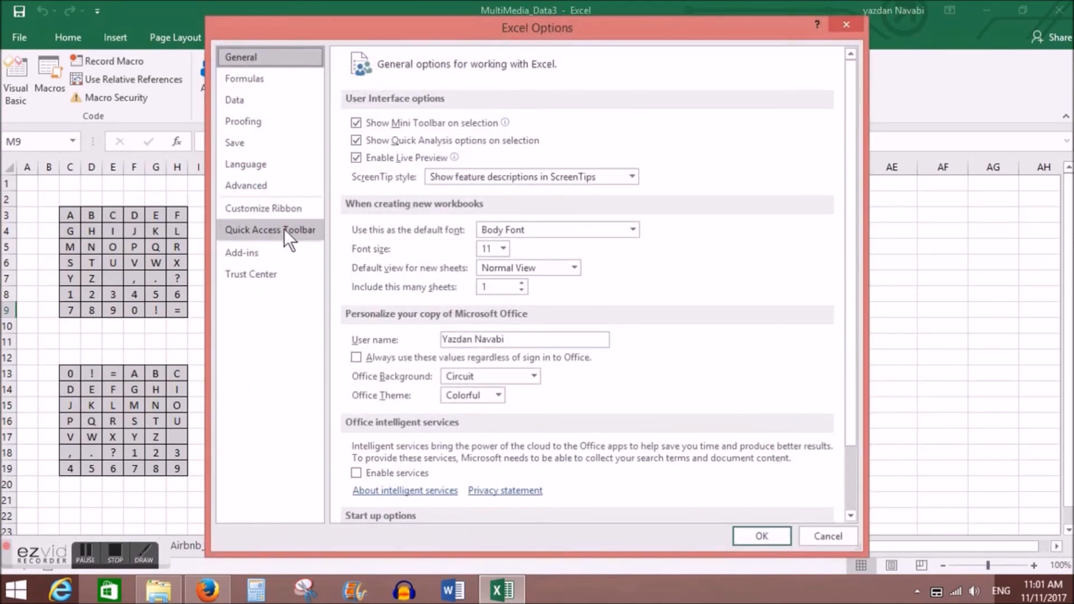
left_click(853, 29)
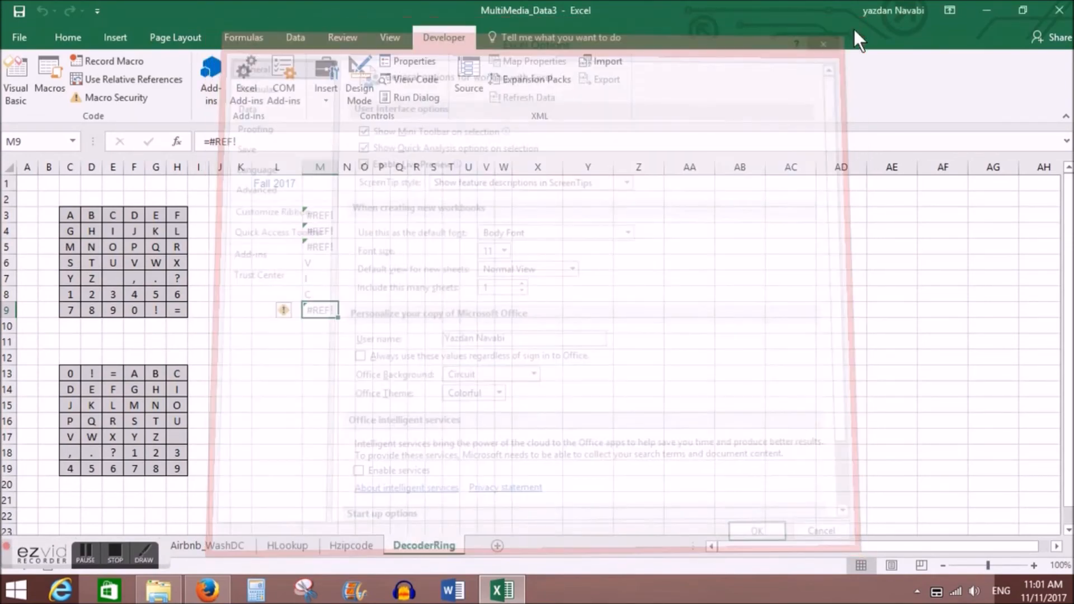